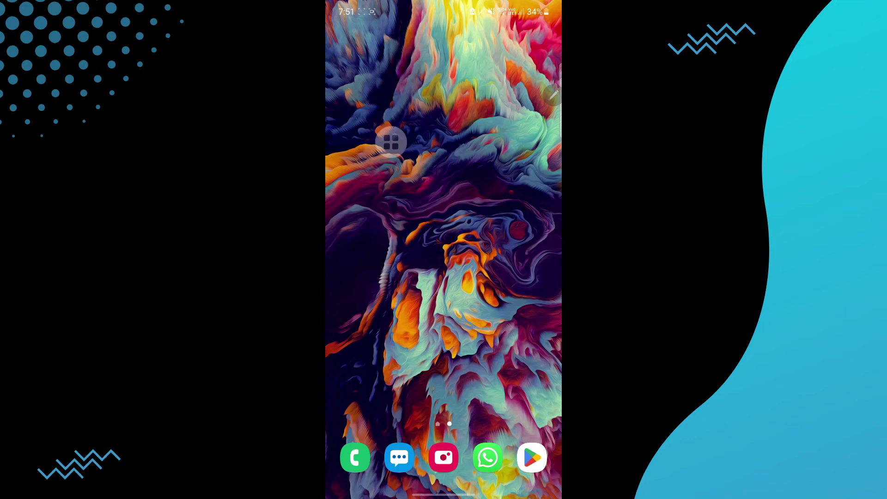
Step: Open the app drawer and page through it to find the Satoshi app
left_click_drag(444, 347, 443, 139)
left_click_drag(499, 364, 389, 362)
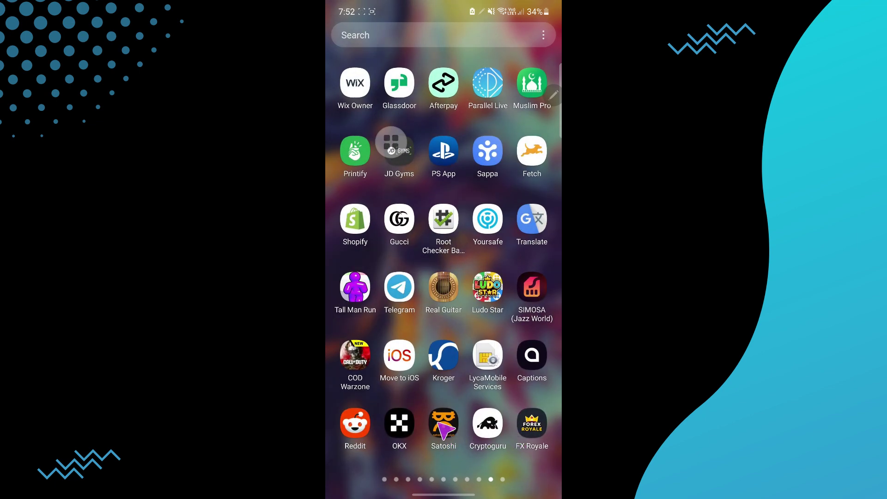
Step: Launch Satoshi and let it load the Free Airdrop home page
left_click(450, 428)
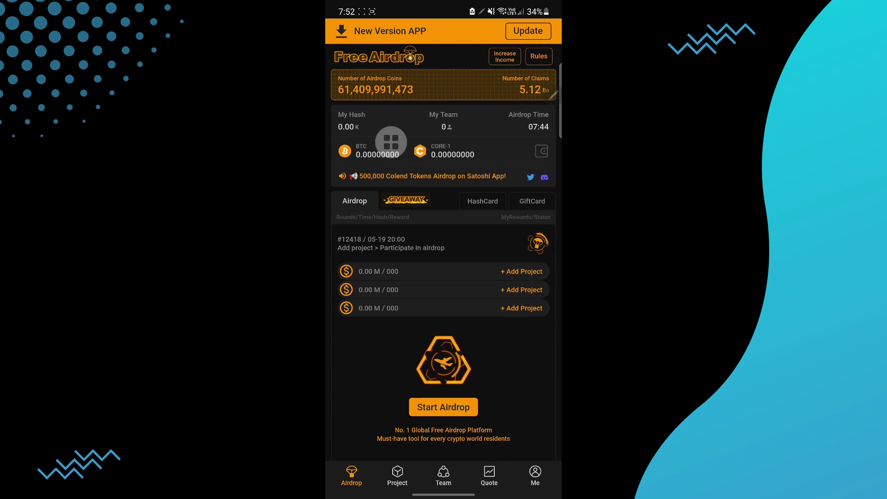
scroll(544, 422, "down", 1)
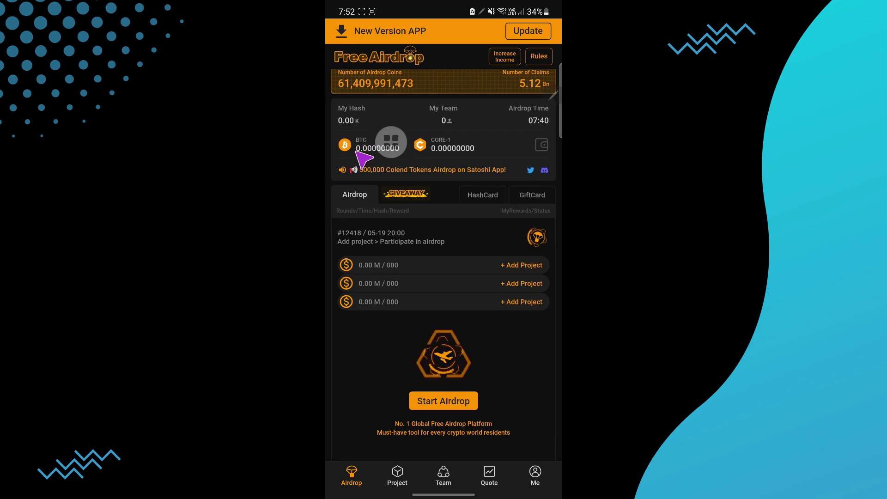
scroll(429, 208, "down", 1)
scroll(444, 208, "down", 1)
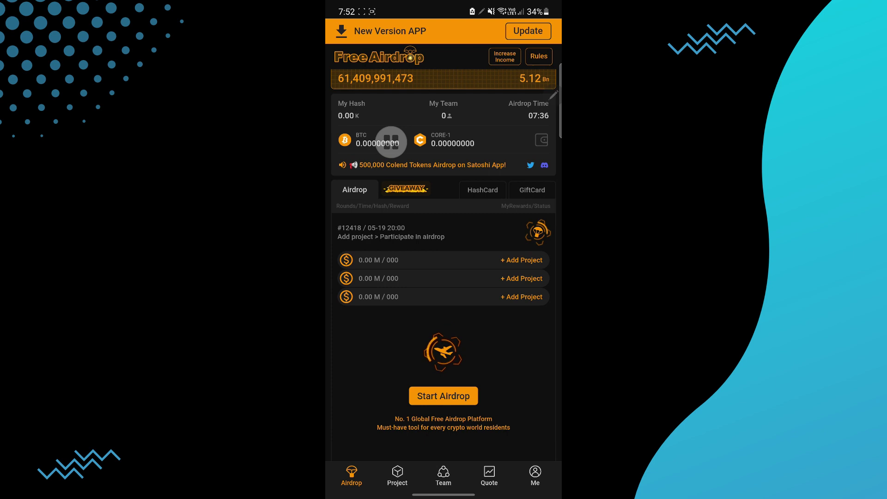
Step: Open MyAssets from the BTC balance, go back, then exit to the home screen
left_click(541, 140)
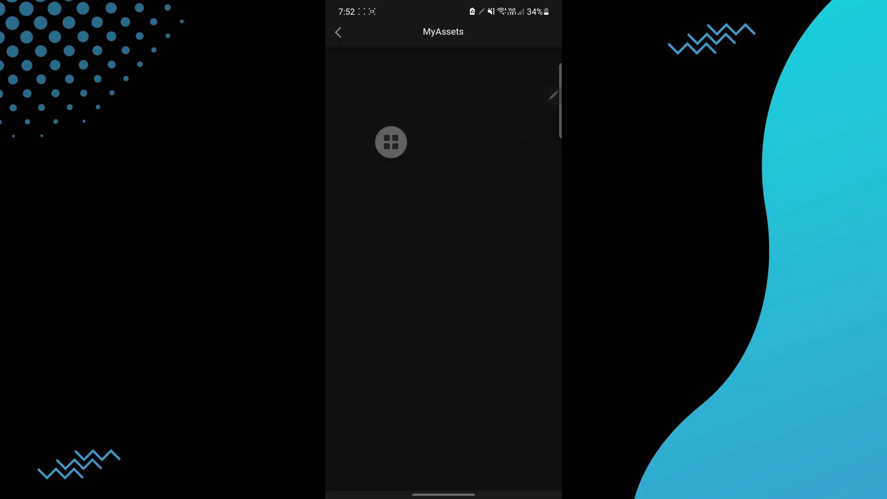
left_click(344, 34)
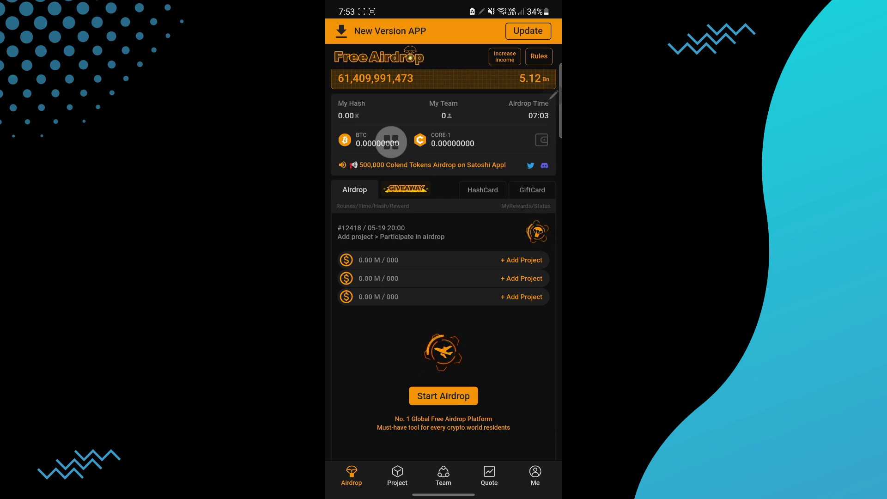
left_click_drag(444, 494, 443, 346)
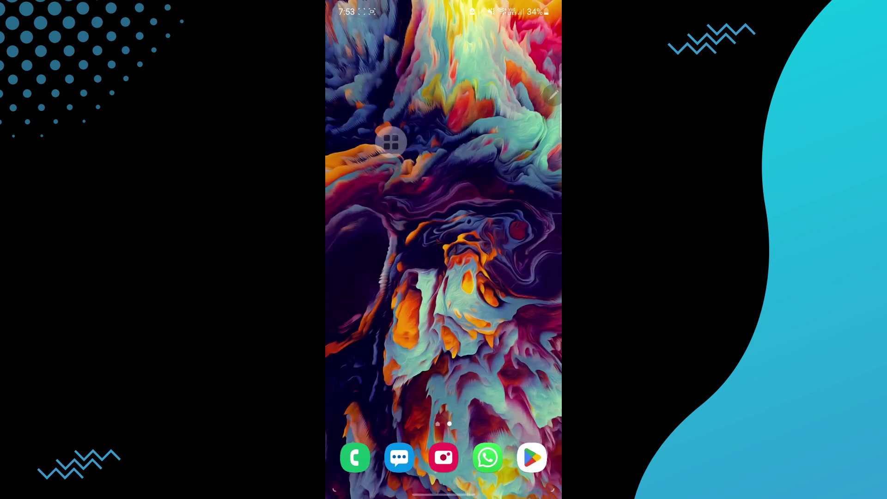